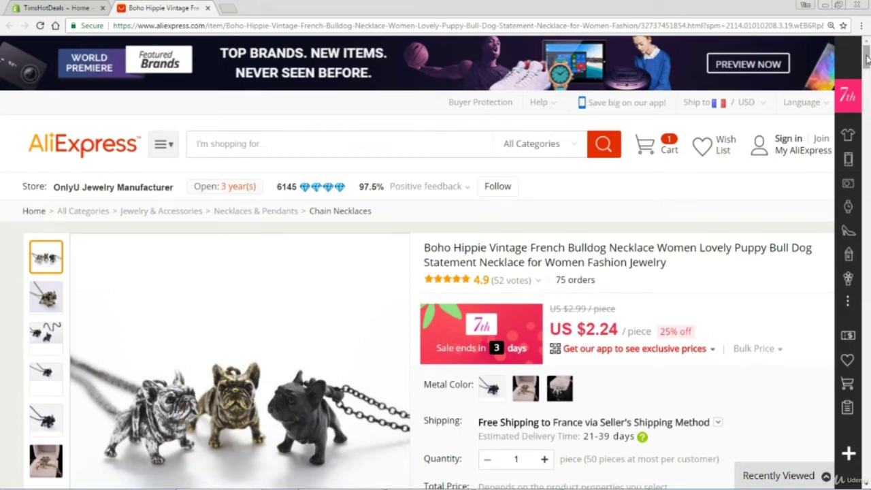
Scroll down the AliExpress French bulldog necklace listing to its product photos
left_click_drag(867, 59, 867, 225)
left_click_drag(2, 230, 3, 235)
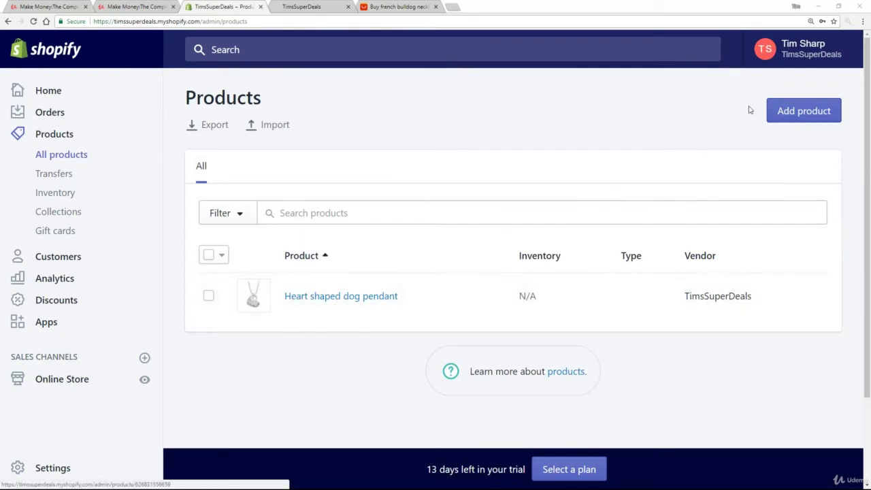
Add a new product titled 'French Bulldog Necklace' with a pasted description and three bullet points
left_click(791, 111)
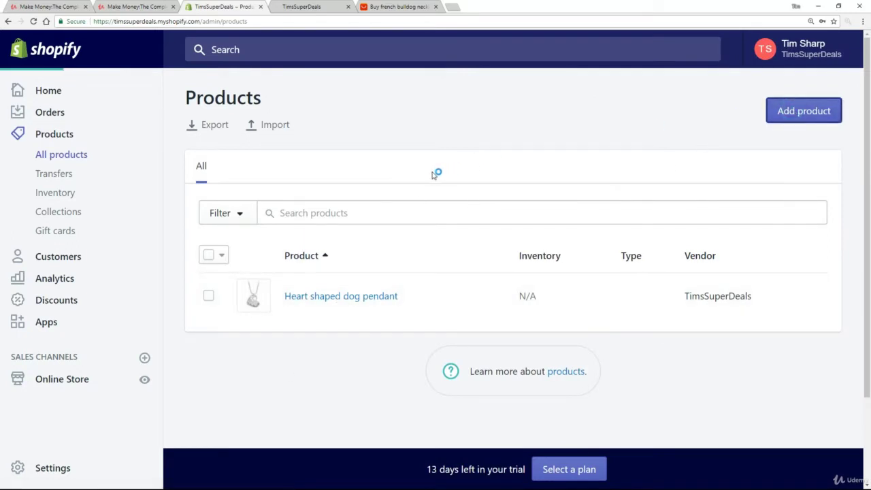
type("French Bulldog Necklace")
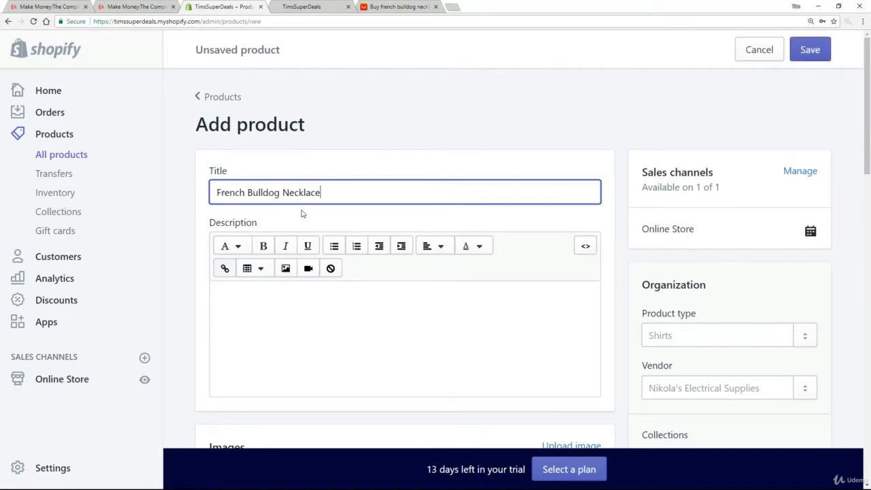
left_click(272, 316)
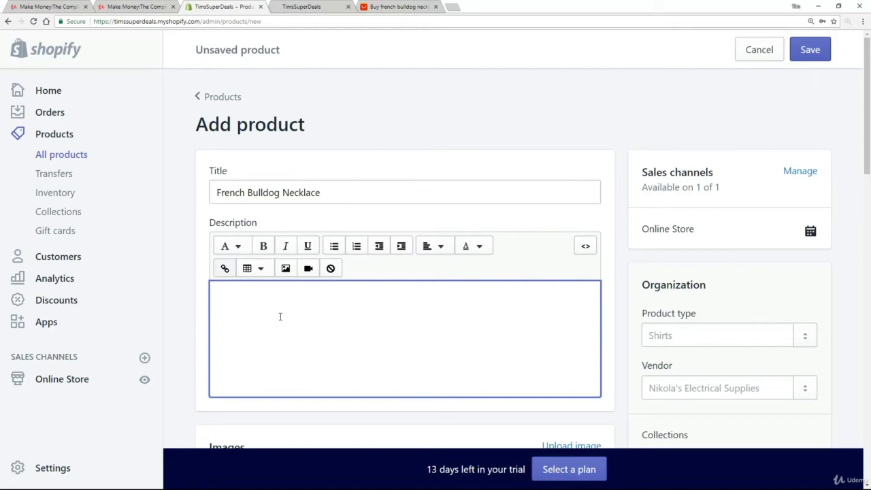
type("Wouldn't you look fantastic in one of these great necklaces? 3 different colors Quality link-chain necklace Perfect for the French Bulldog lover!")
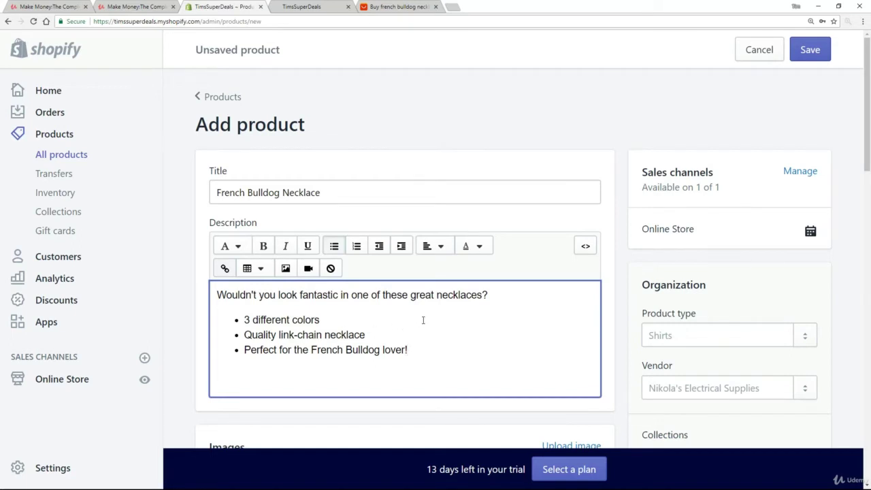
scroll(436, 315, "down", 4)
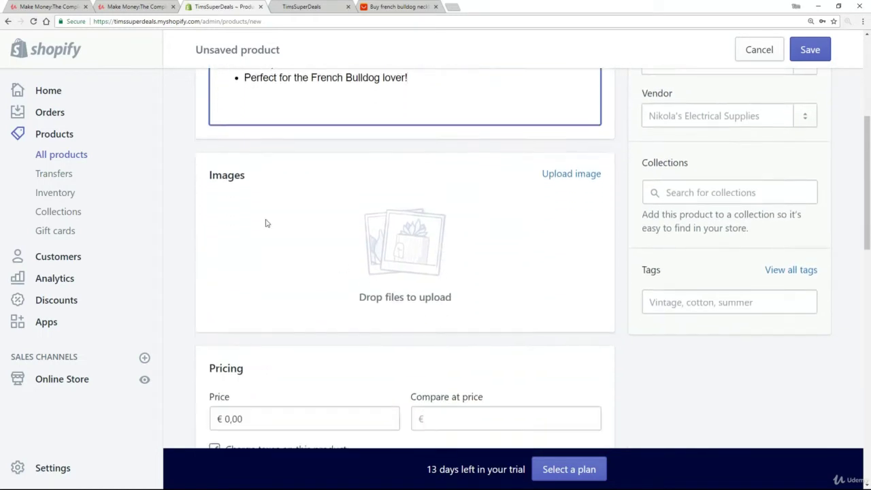
Upload the silver, black and gold bulldog necklace photos to the product's images
left_click(567, 175)
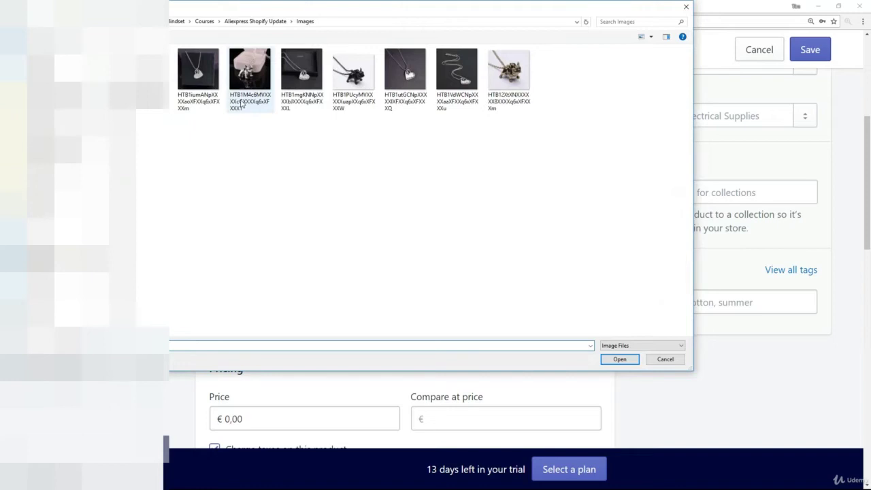
left_click(250, 83)
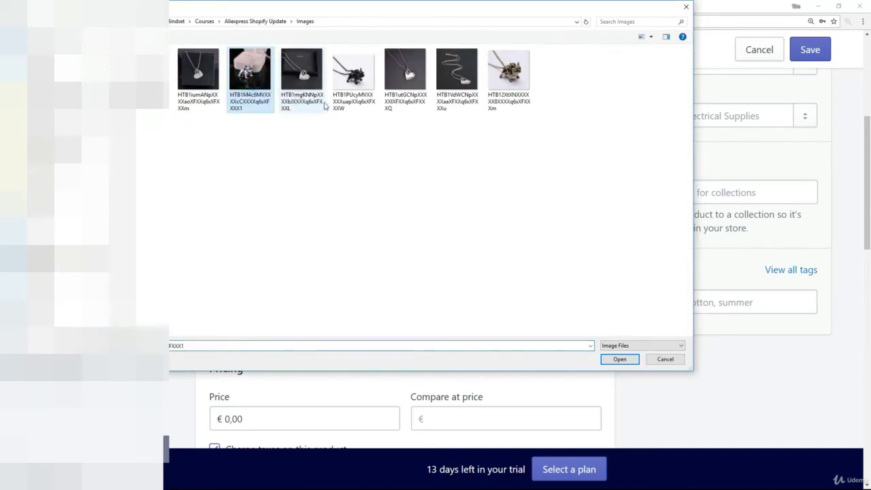
left_click(353, 83, "ctrl")
left_click(509, 78, "ctrl")
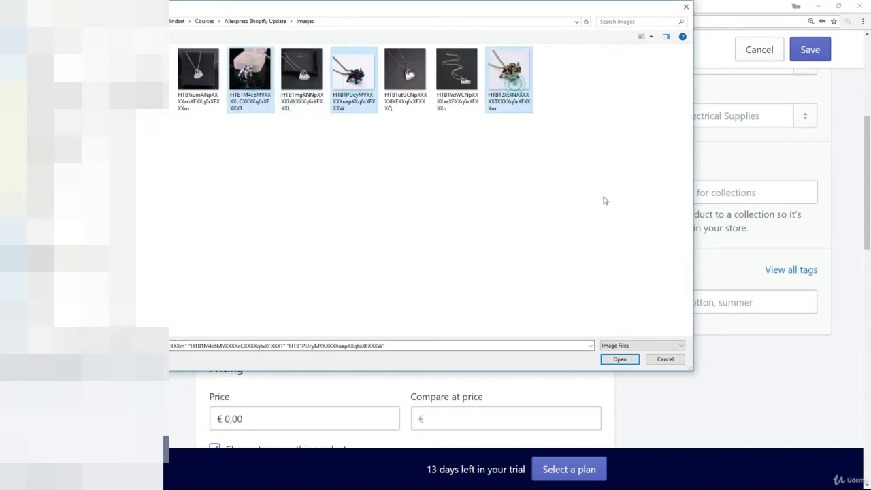
left_click(620, 359)
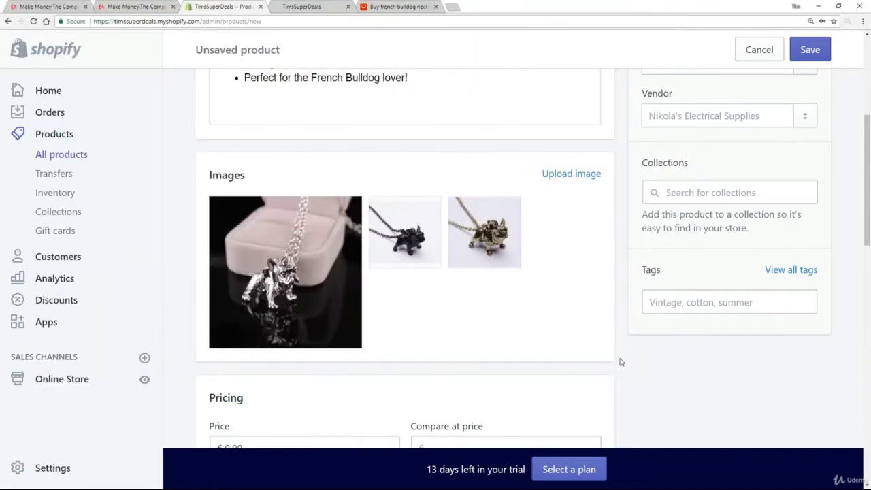
scroll(492, 218, "down", 3)
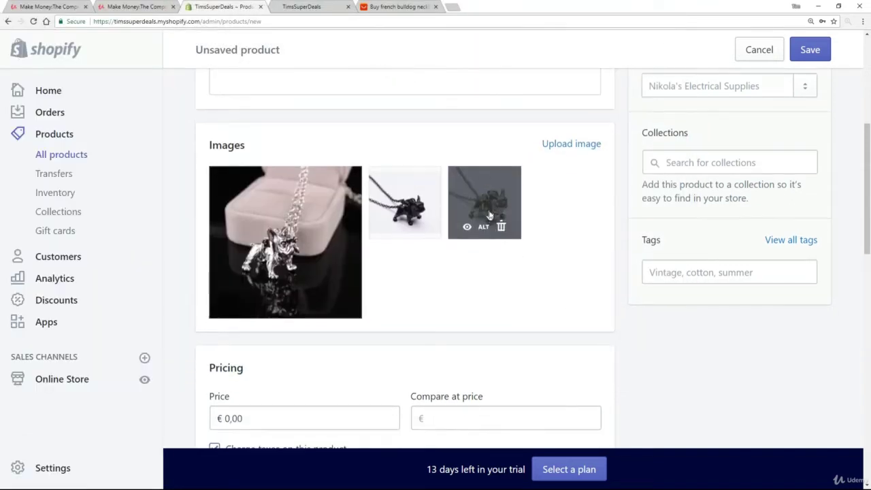
scroll(492, 218, "down", 4)
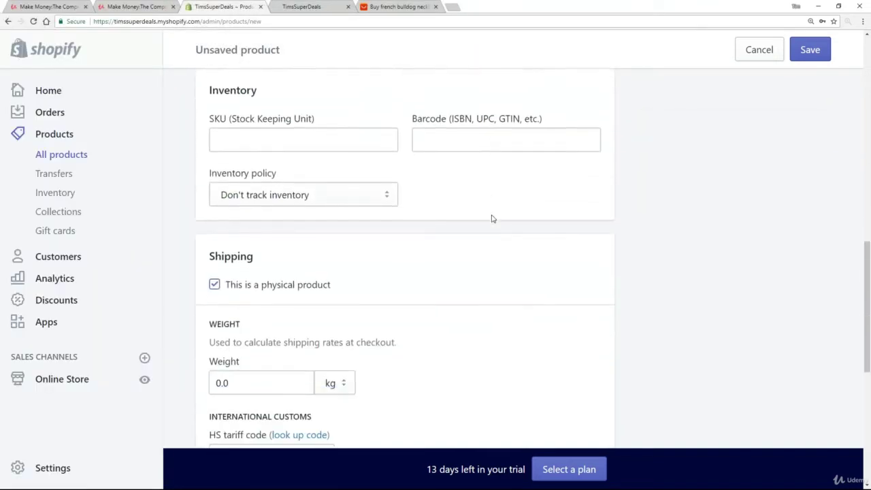
scroll(492, 219, "down", 5)
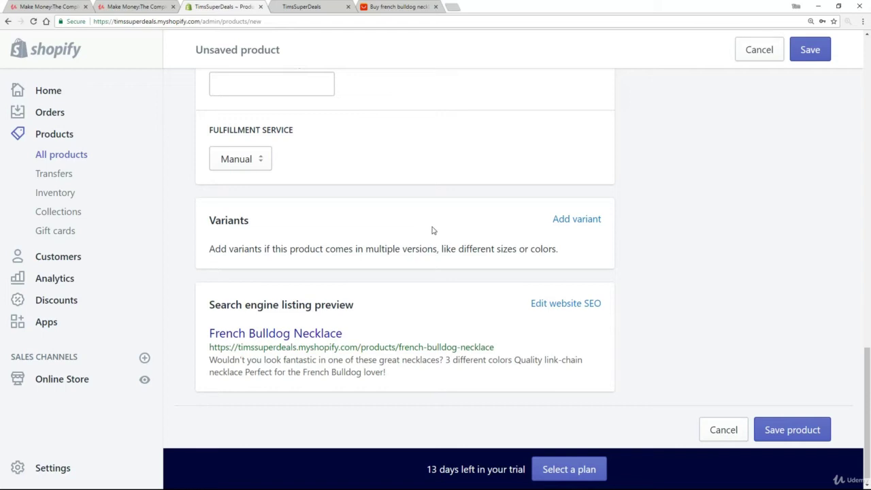
Rename the default Size option to Color and add values Black, Silver and Gold
left_click(570, 219)
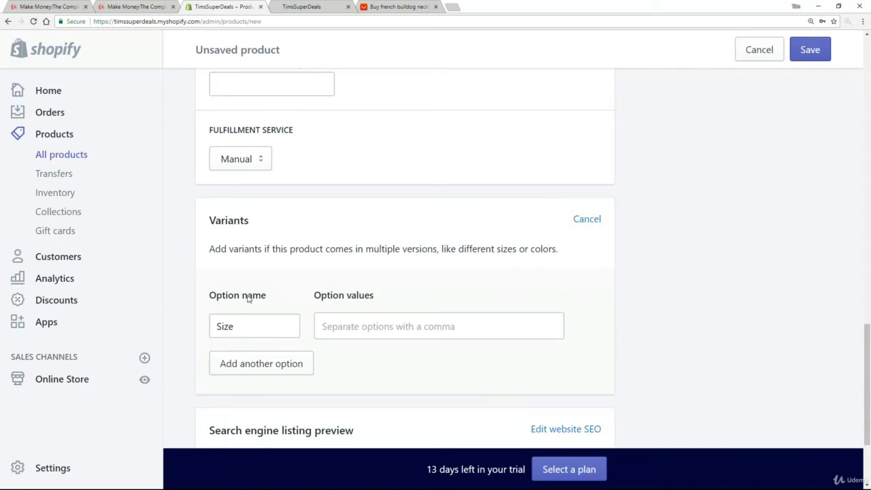
double_click(246, 329)
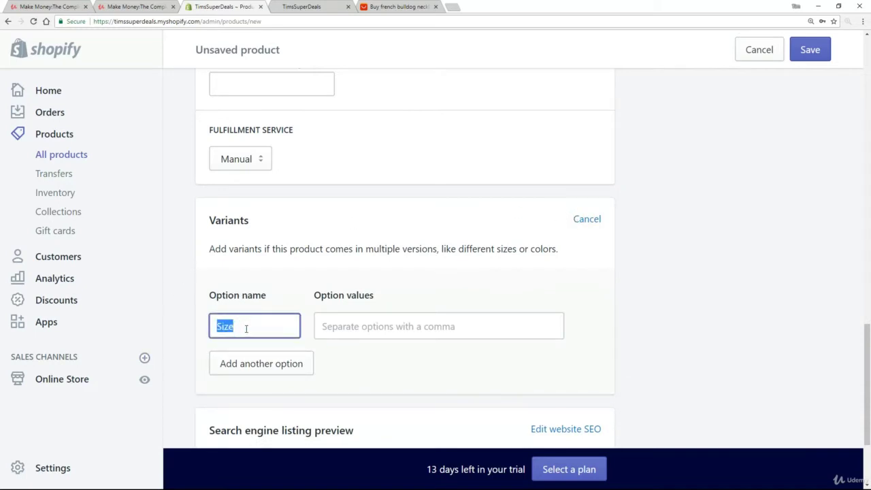
type("Color")
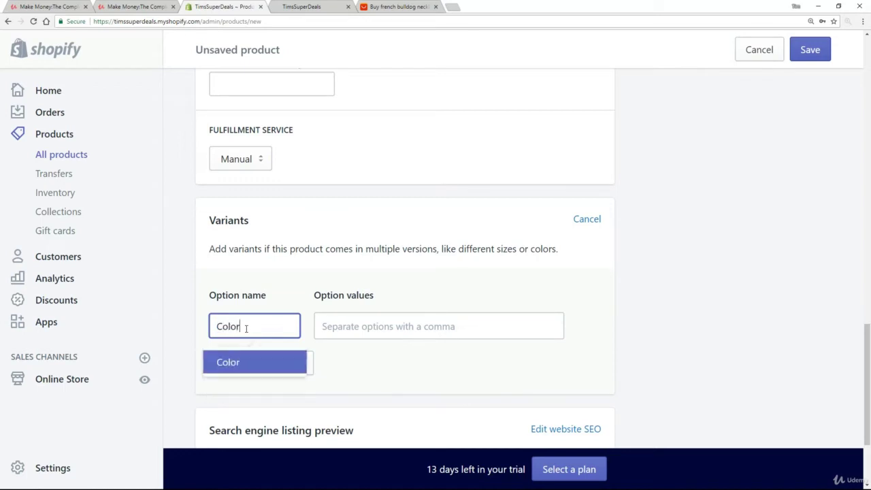
key("Tab")
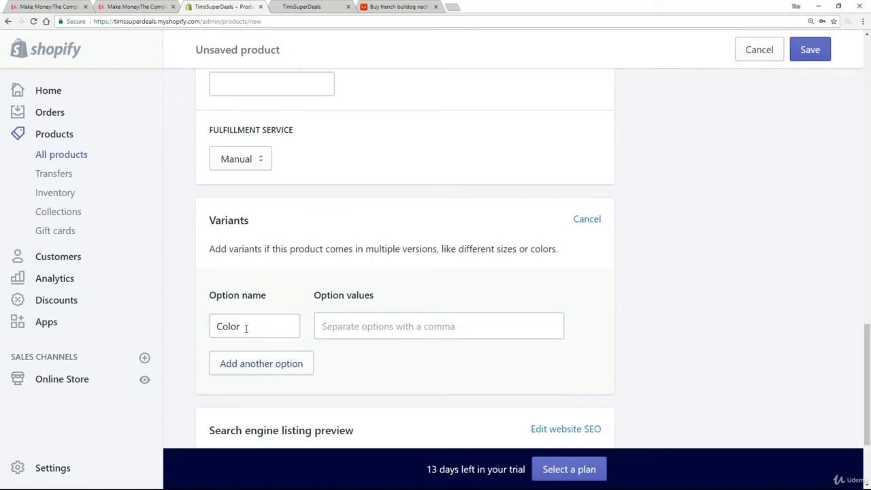
type("Bla")
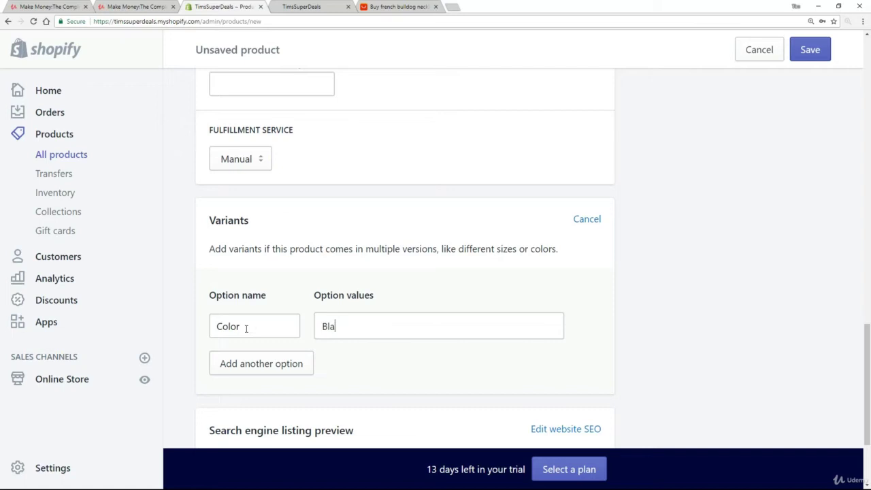
type("ck")
key("Return")
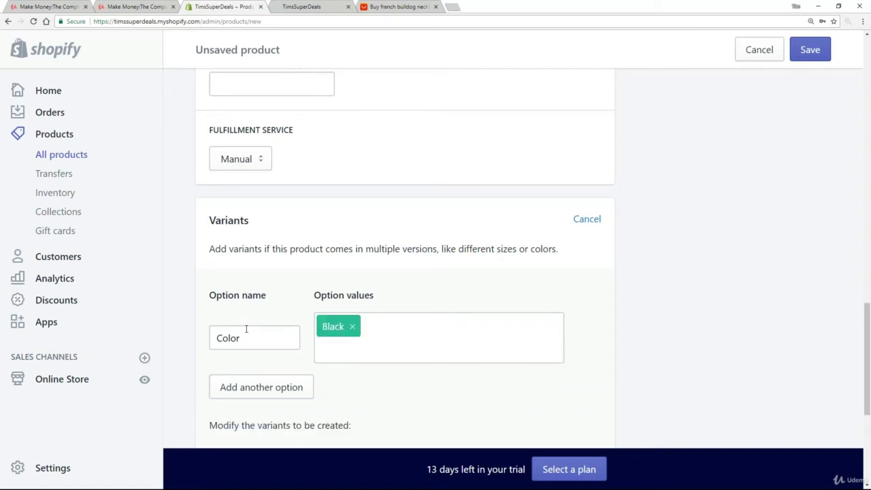
type("Silver")
key("Return")
type("Gold")
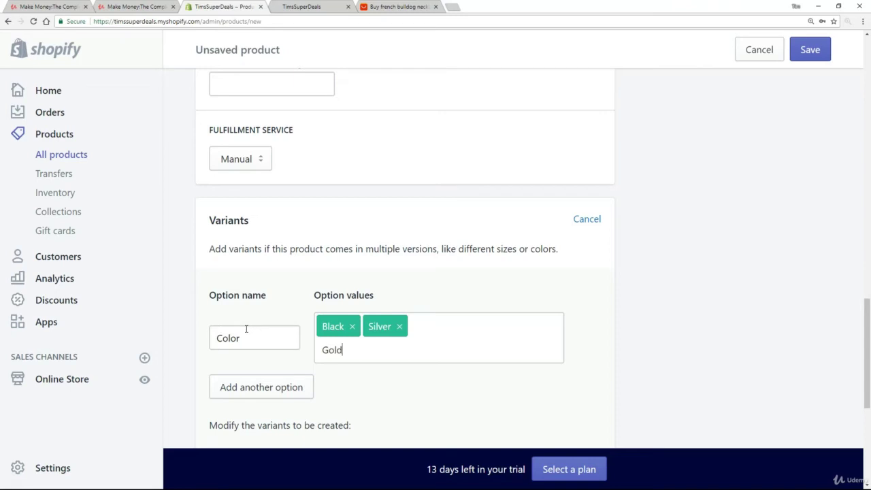
key("Return")
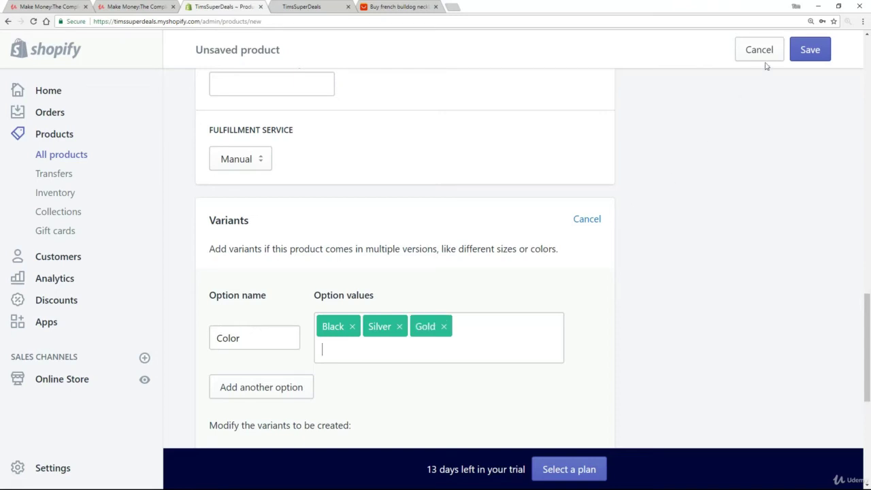
Save the product and assign the black necklace photo to the Black variant
left_click(819, 56)
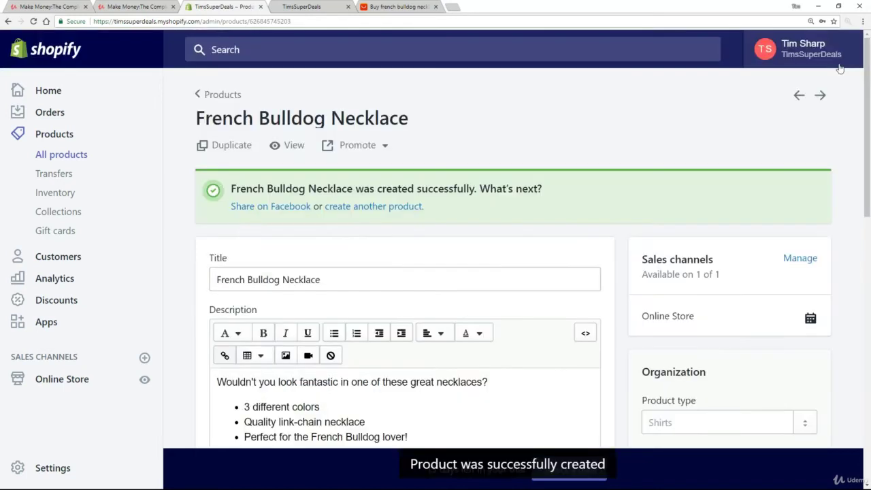
scroll(848, 190, "down", 5)
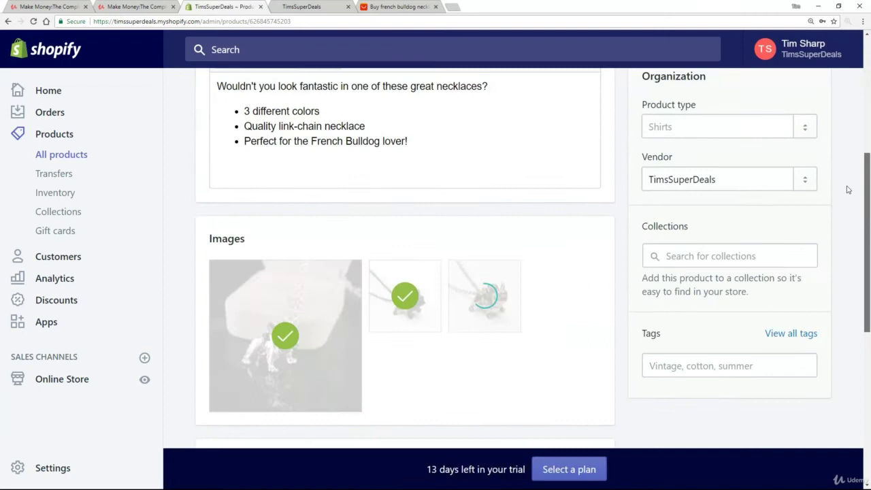
scroll(848, 190, "down", 4)
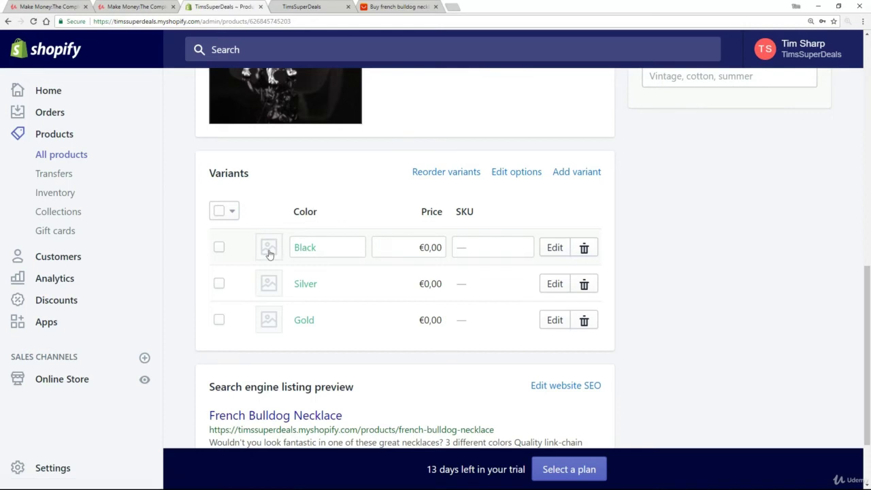
left_click(269, 250)
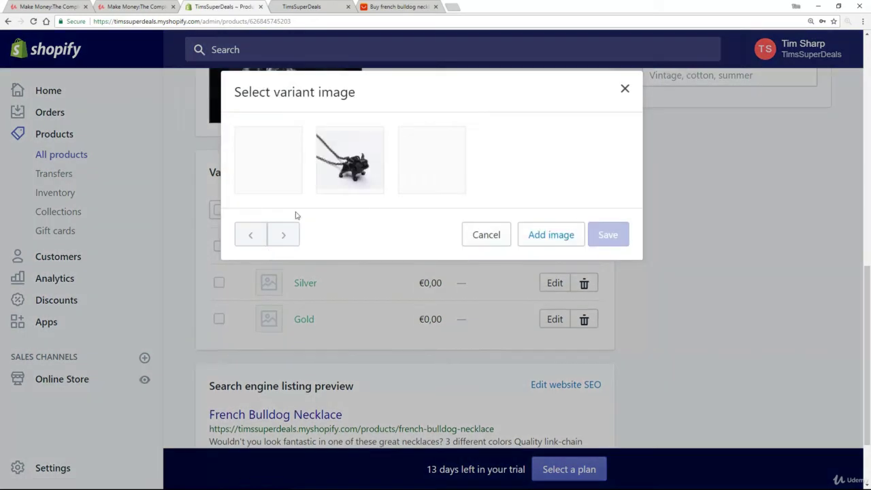
left_click(346, 167)
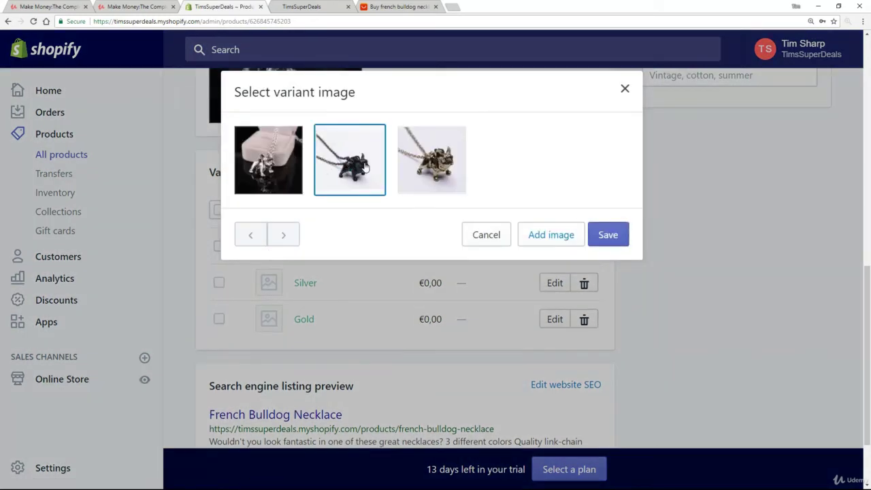
left_click(611, 237)
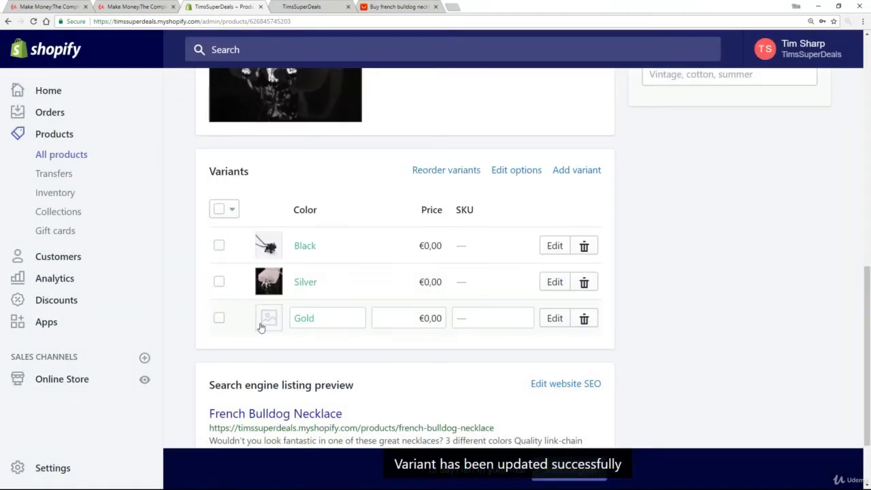
left_click(261, 326)
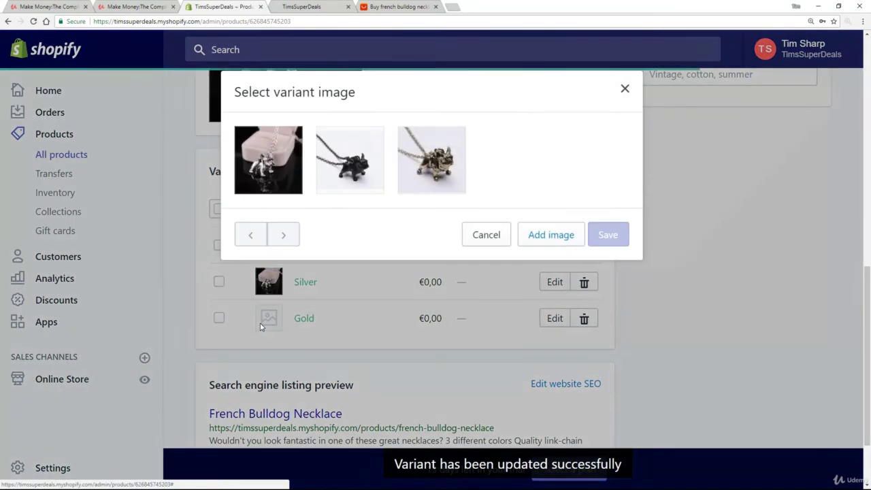
Give Gold its gold necklace photo and price Black, Silver, Gold at €20, €23, €25
double_click(442, 179)
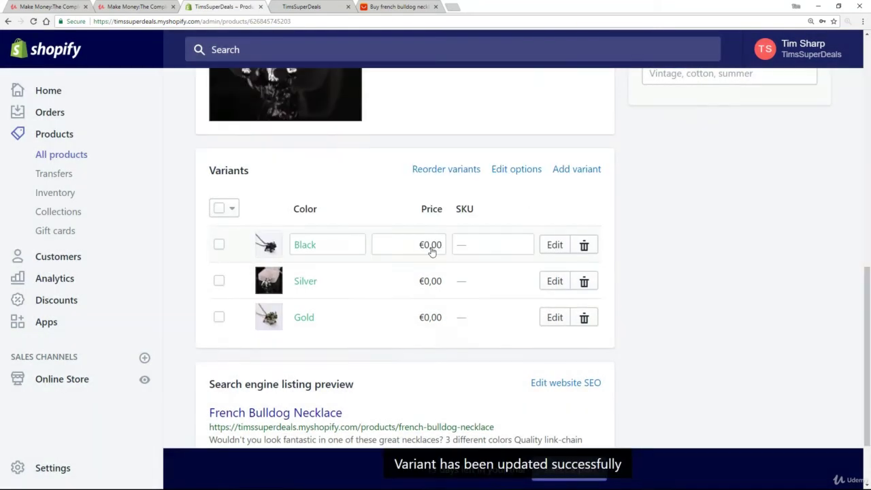
left_click(431, 249)
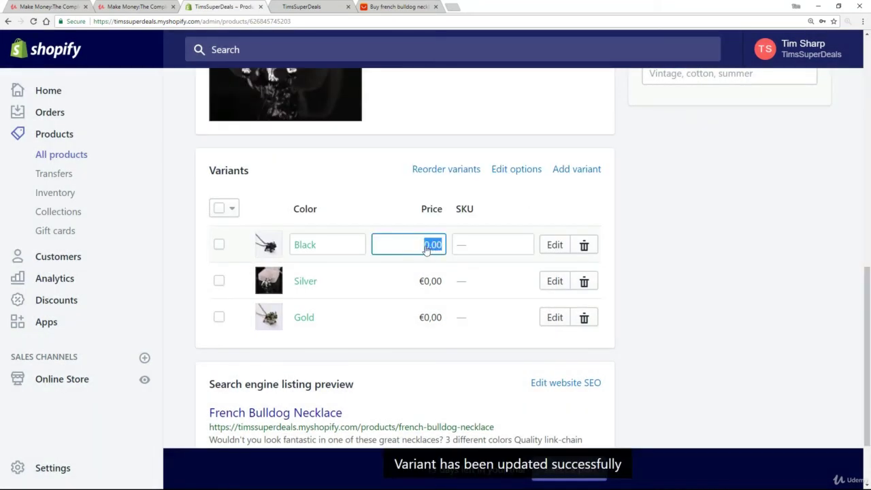
type("20")
key("Tab")
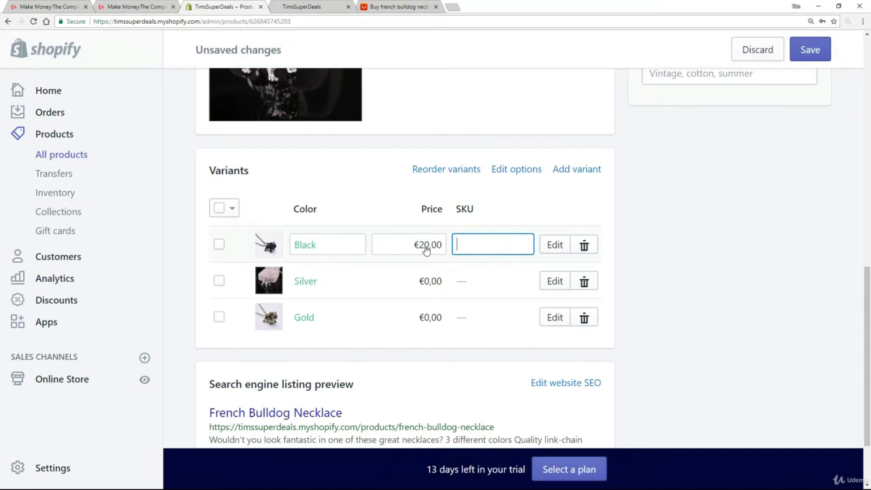
left_click(415, 283)
type("23")
left_click(428, 324)
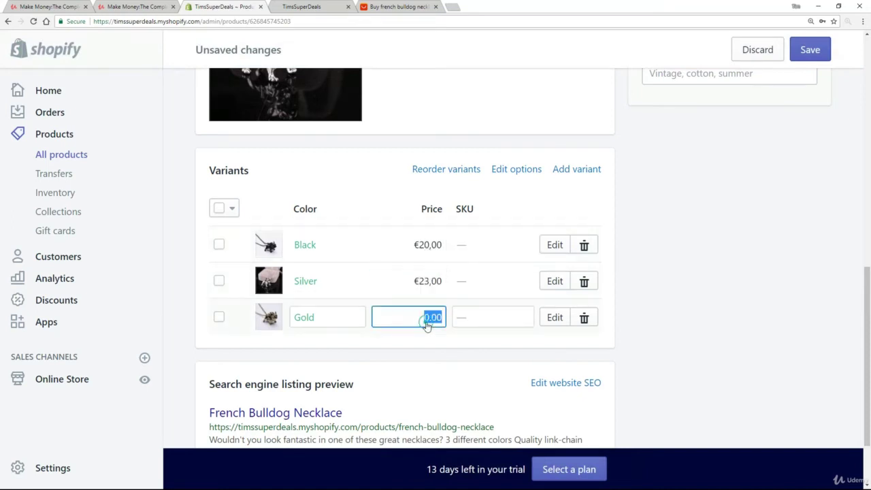
type("25")
left_click(470, 324)
left_click(650, 319)
Save the product with the new variant prices
scroll(676, 309, "down", 1)
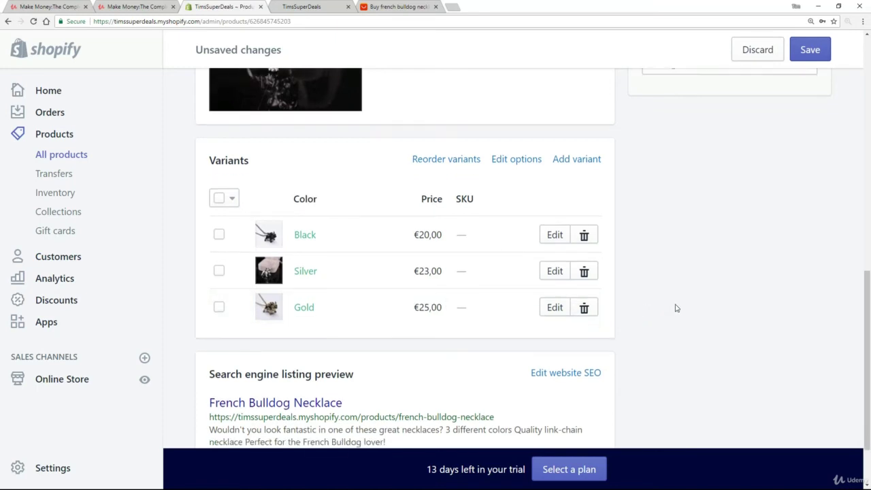
scroll(676, 308, "down", 2)
left_click(807, 51)
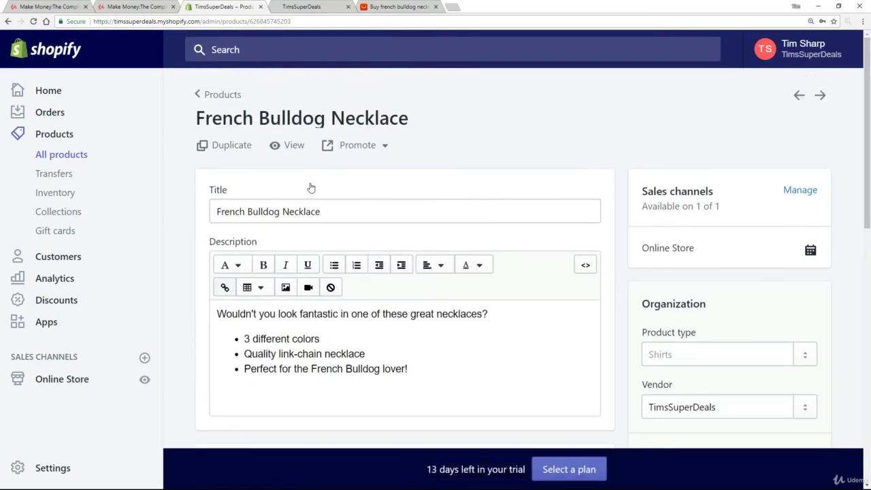
Open the necklace's storefront page and select Silver to check its €23,00 price and photo
left_click(294, 147)
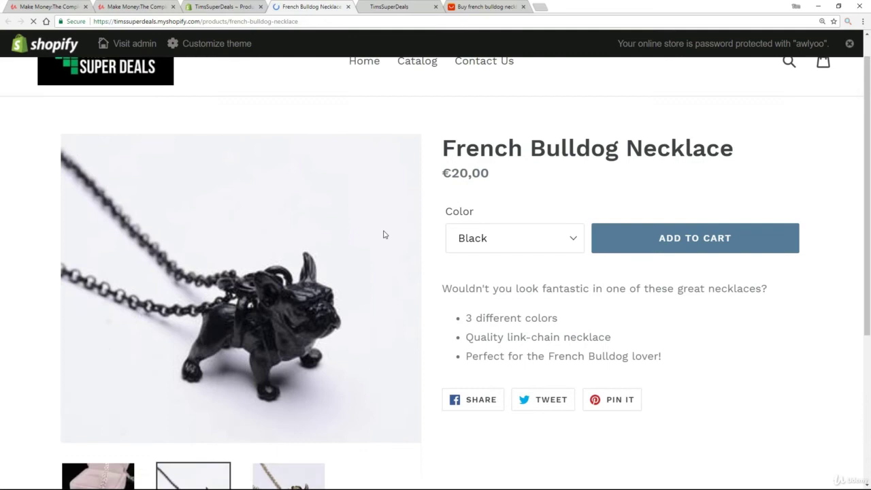
scroll(384, 234, "down", 1)
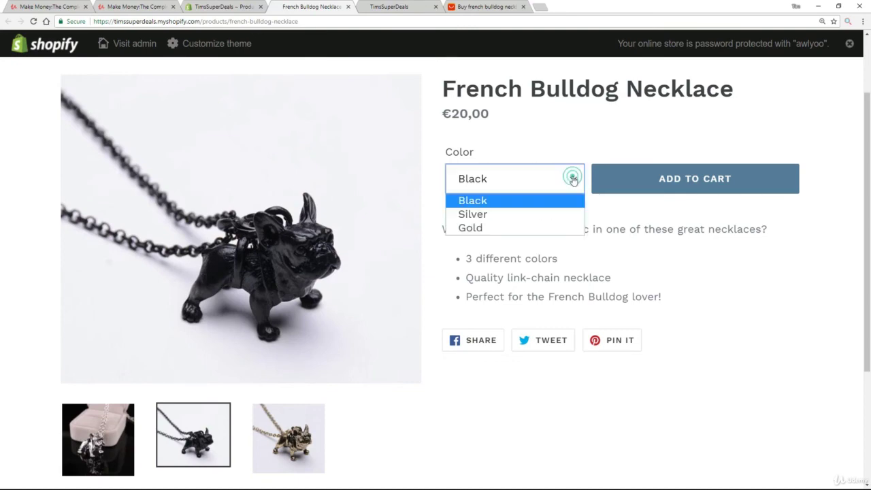
left_click(507, 213)
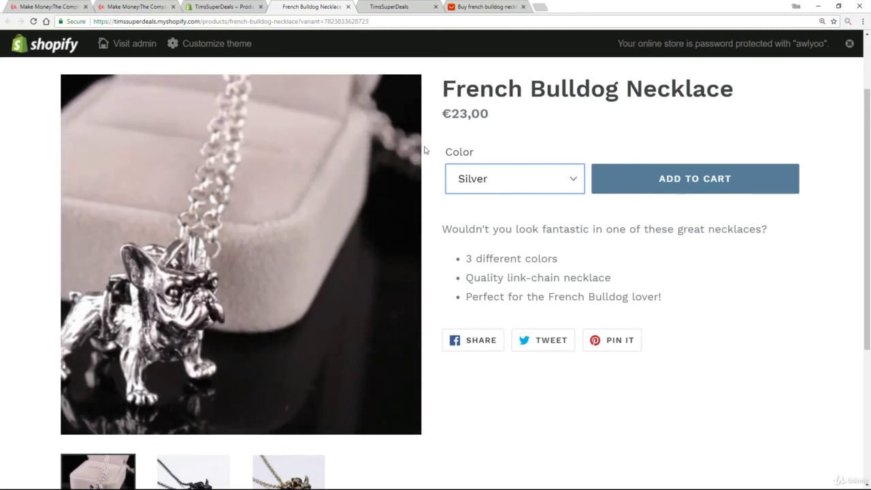
left_click_drag(500, 115, 448, 115)
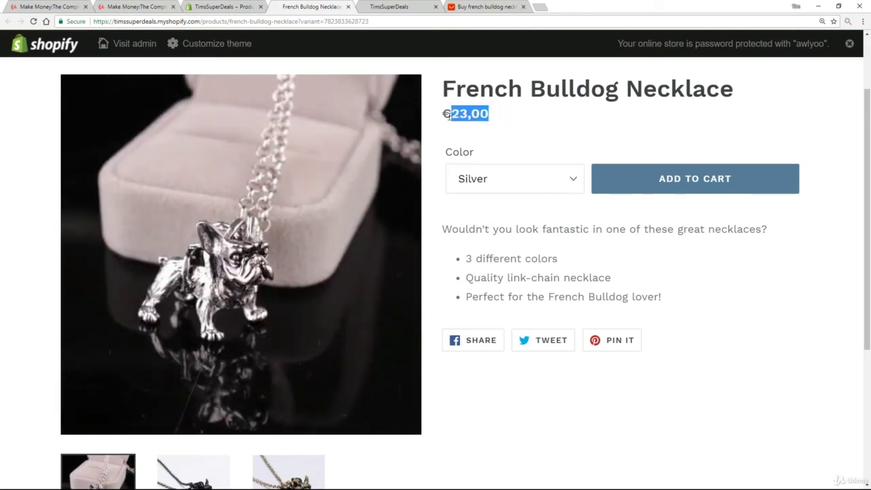
Switch the storefront Color to Gold to check its photo and €25,00 price
left_click(574, 183)
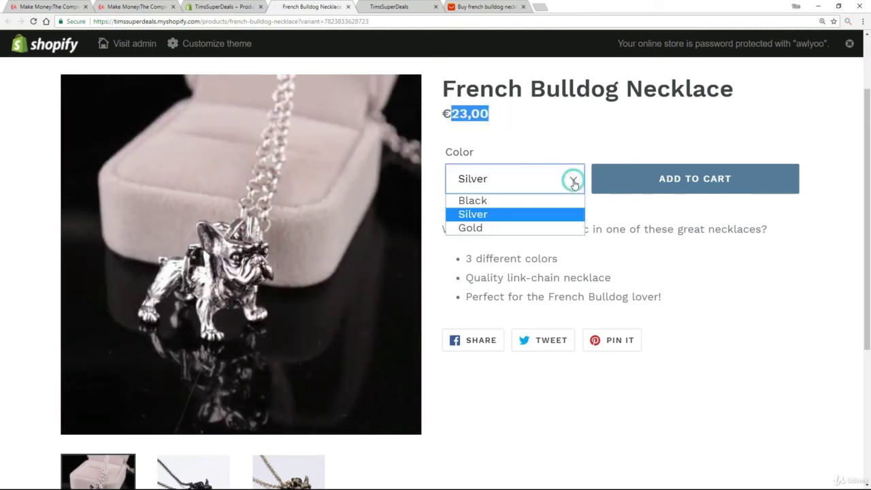
left_click(488, 228)
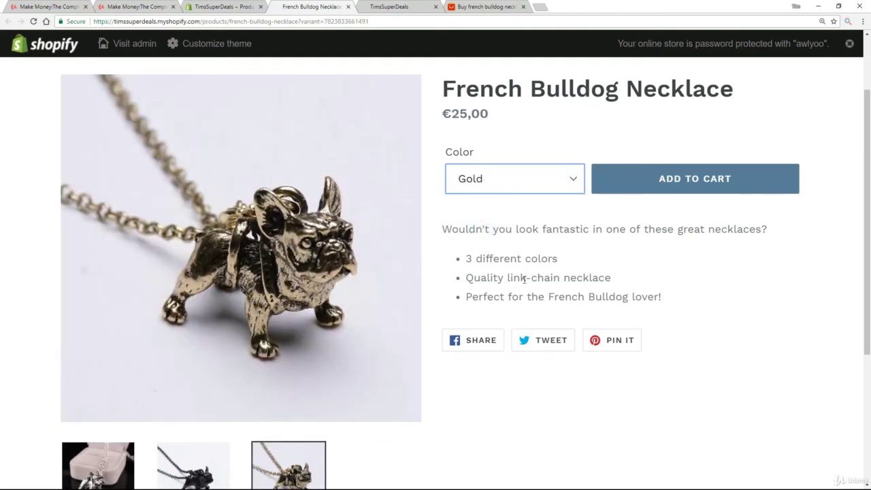
scroll(479, 350, "down", 2)
scroll(538, 364, "up", 3)
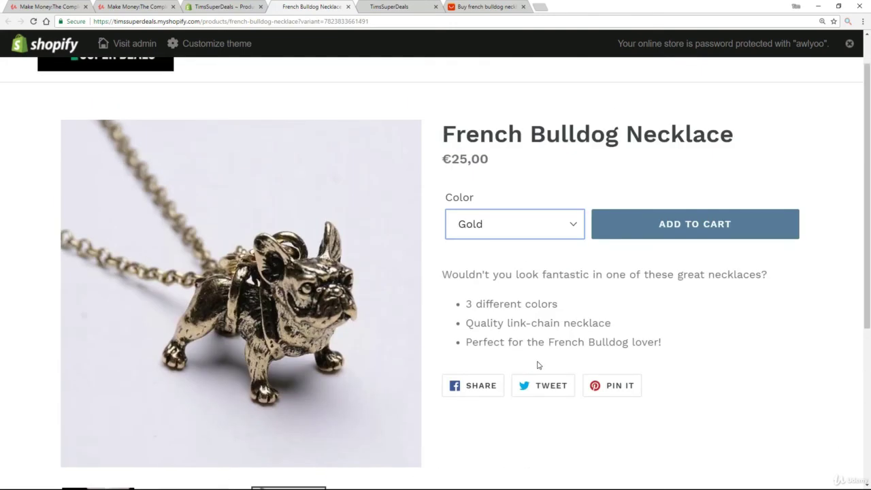